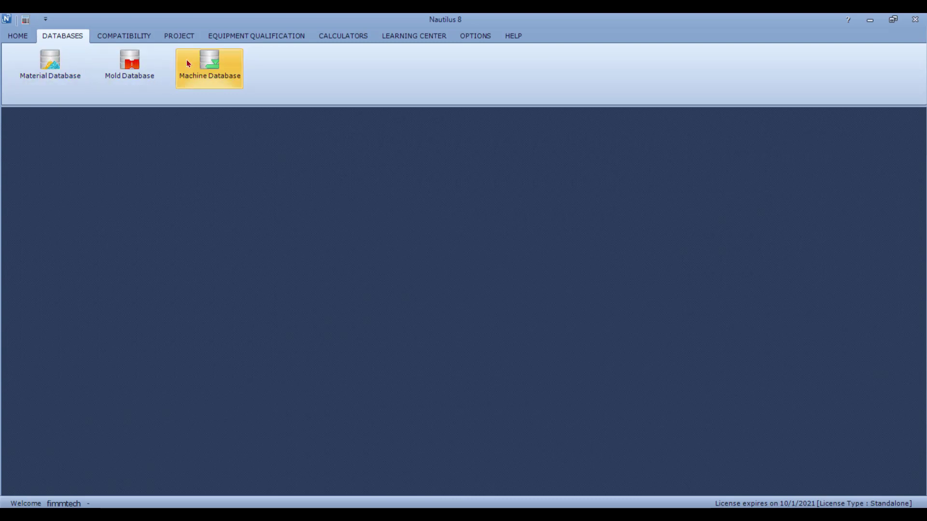
left_click(148, 41)
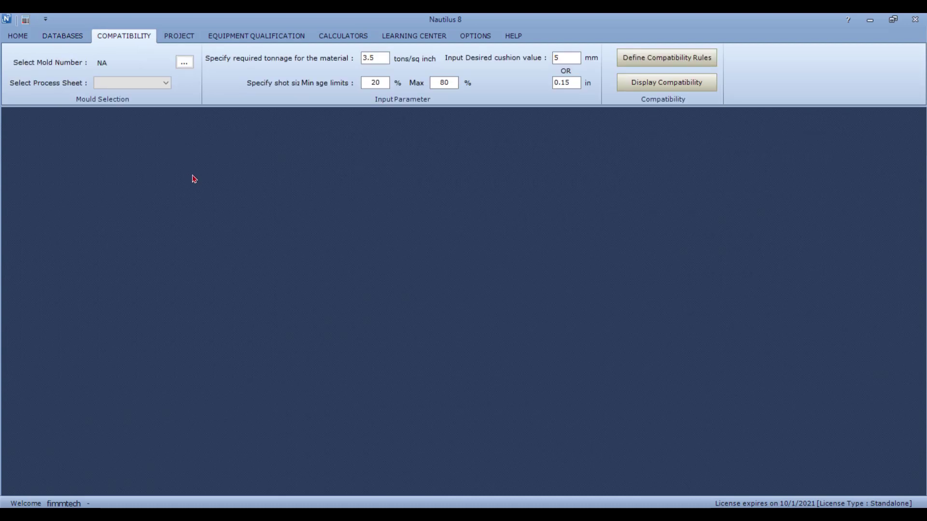
left_click(175, 39)
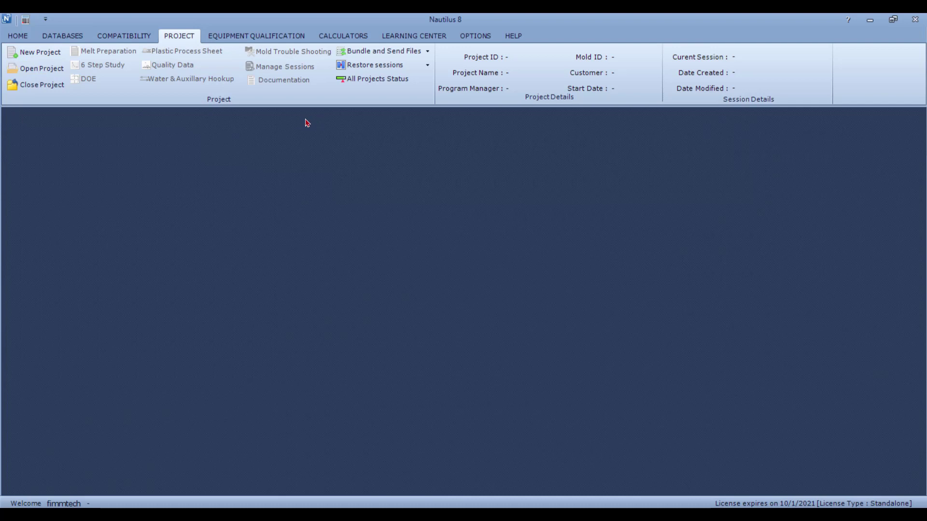
Open the material database, review the details of material ABS22, and leave the record without updating it.
left_click(69, 36)
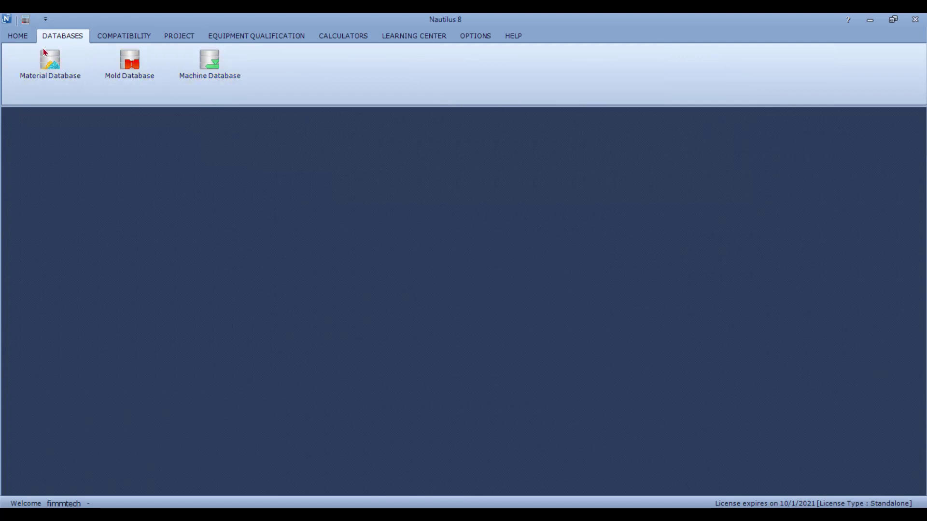
left_click(56, 80)
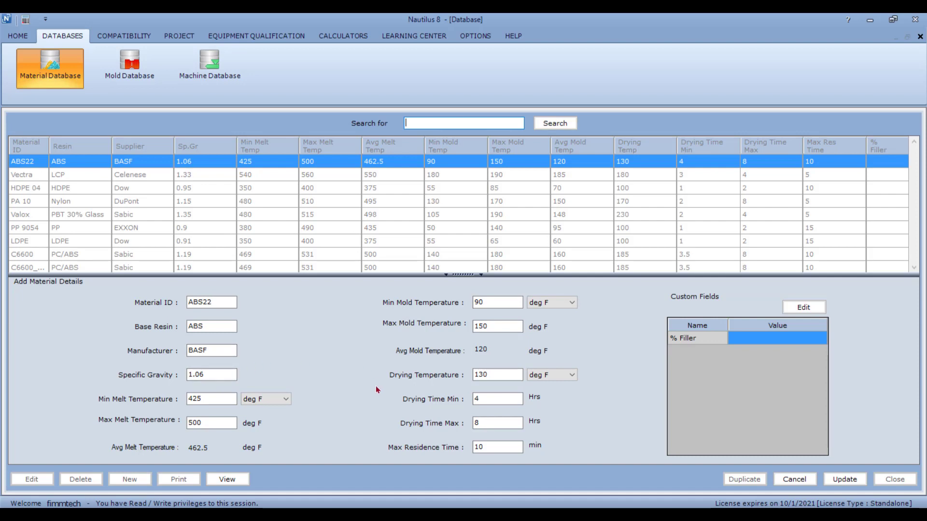
left_click(795, 479)
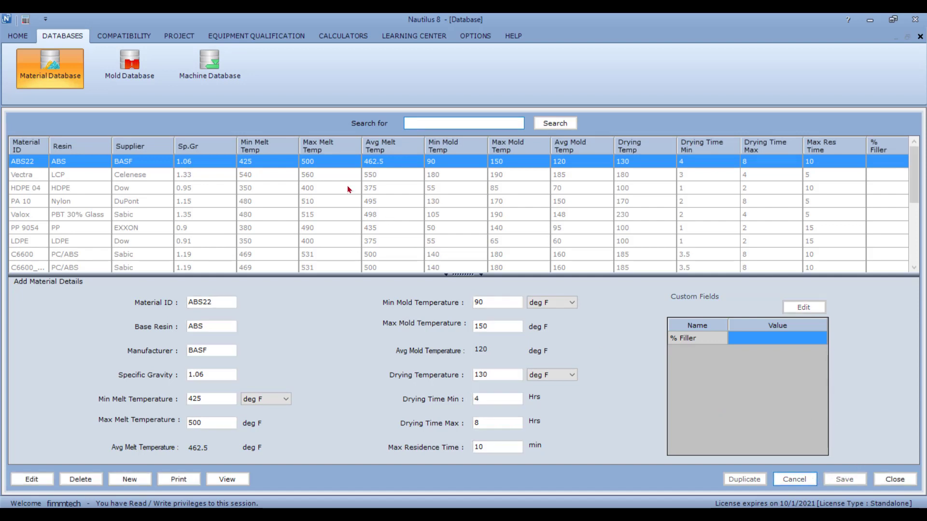
Open the Sample Mold record in the mold database and review its material ID and platen orientation choices.
left_click(129, 68)
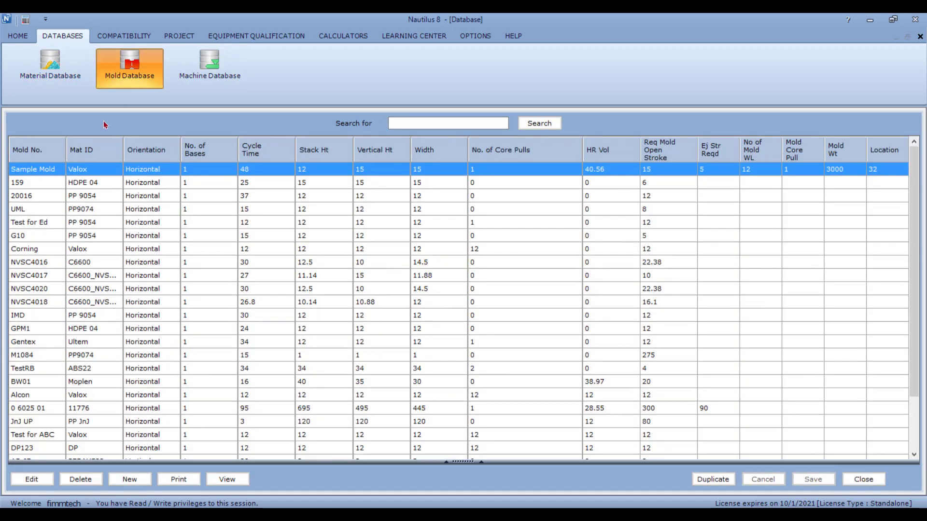
double_click(99, 169)
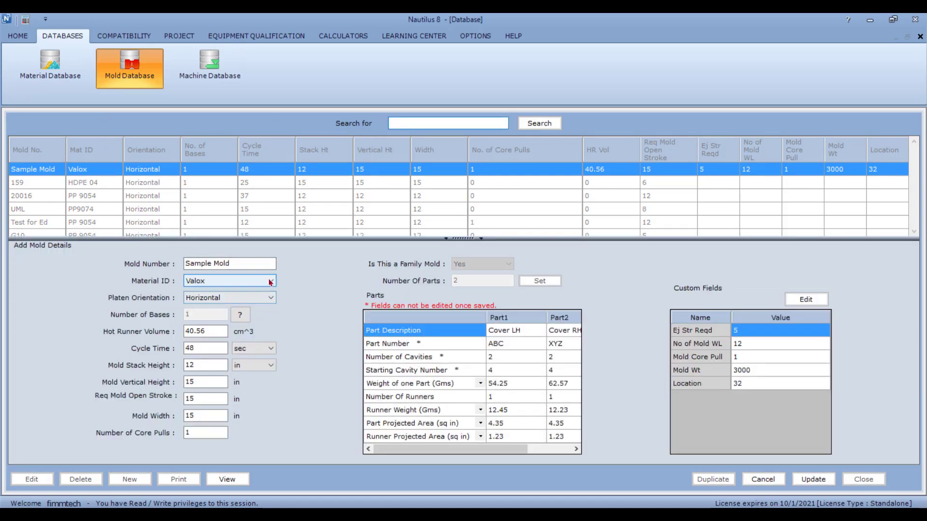
left_click(271, 282)
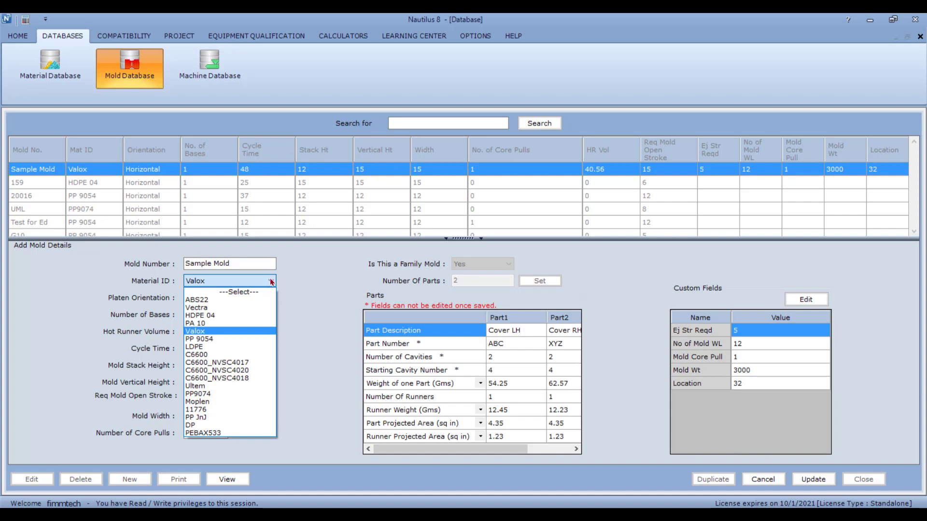
left_click(329, 287)
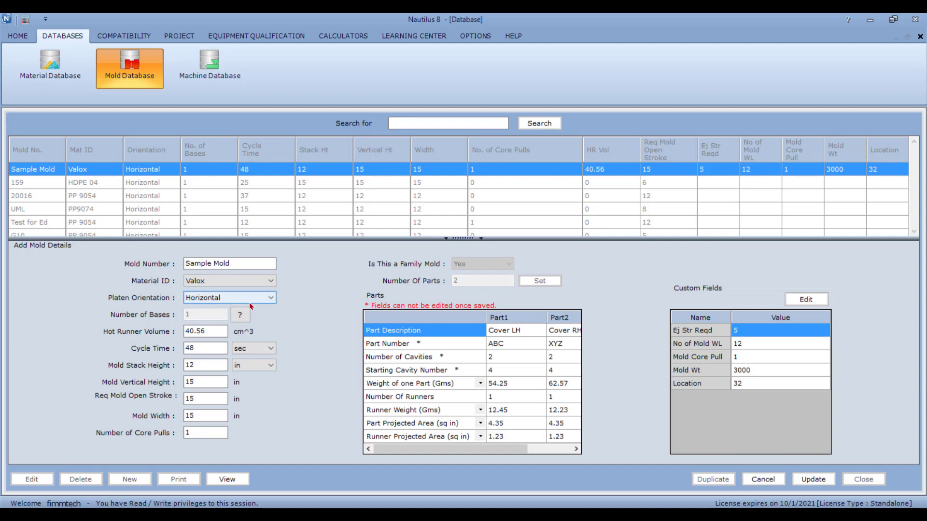
left_click(265, 301)
left_click(249, 325)
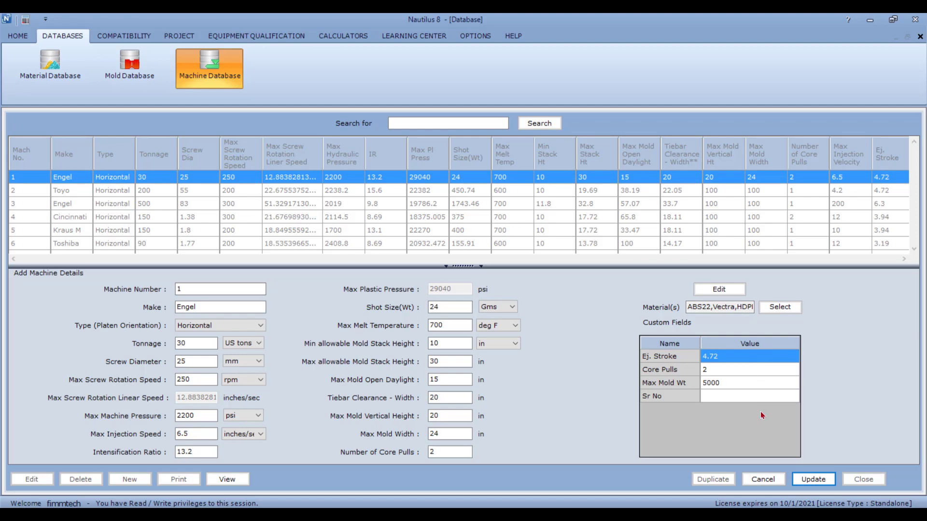
Review the custom fields defined for materials, molds and machines from the machine record, and close the machine database.
left_click(726, 292)
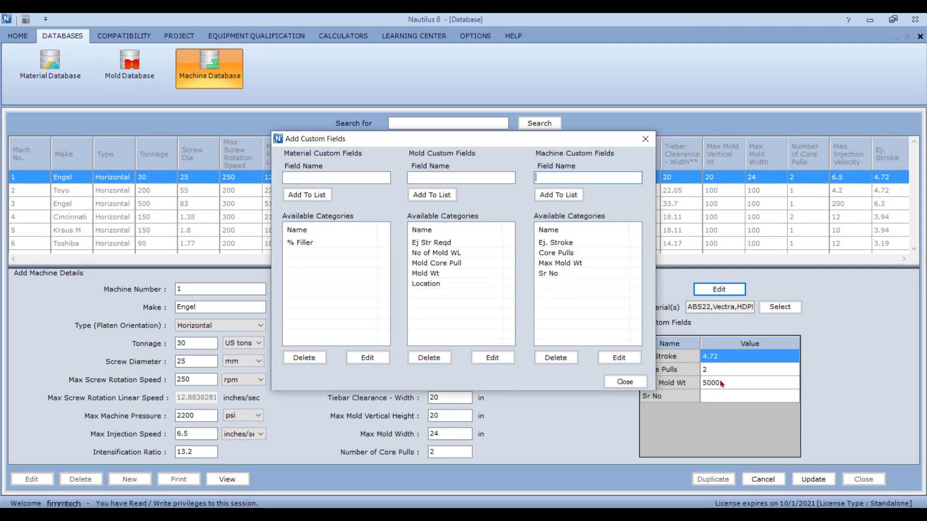
left_click_drag(493, 141, 358, 105)
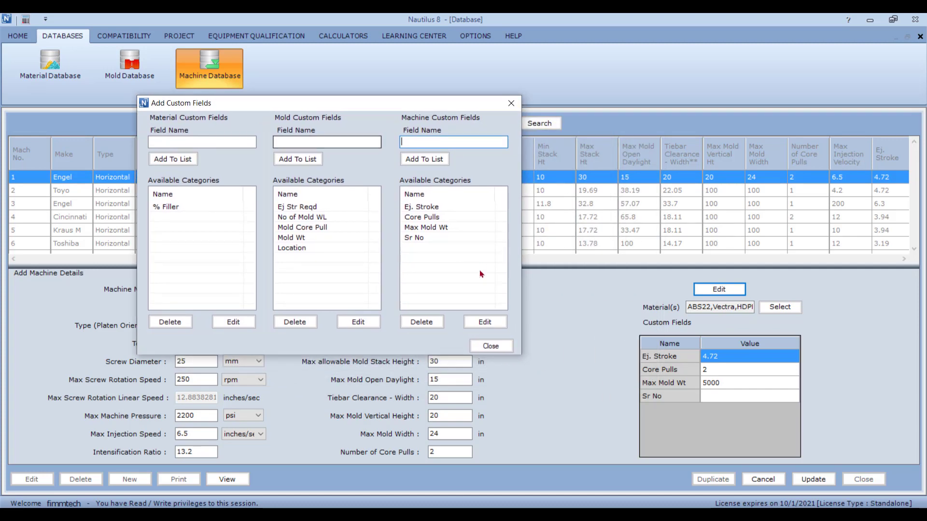
left_click(490, 346)
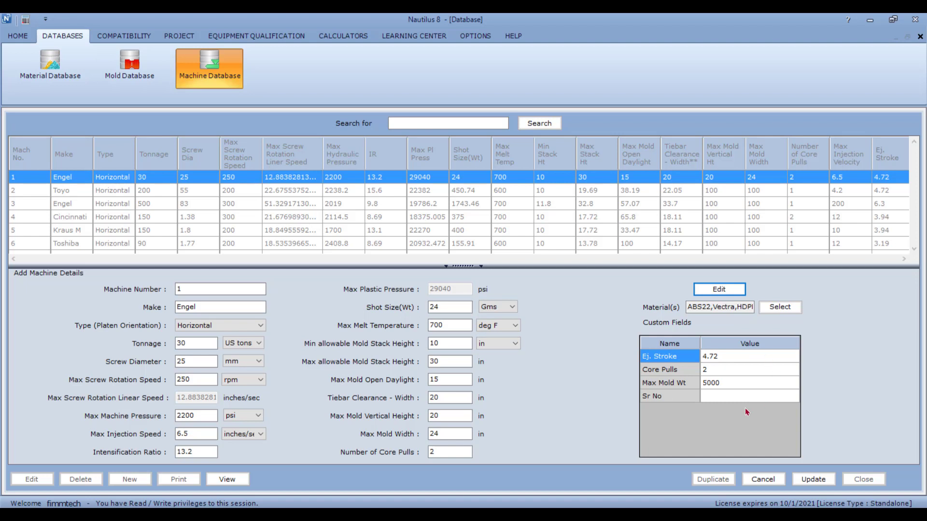
left_click(845, 475)
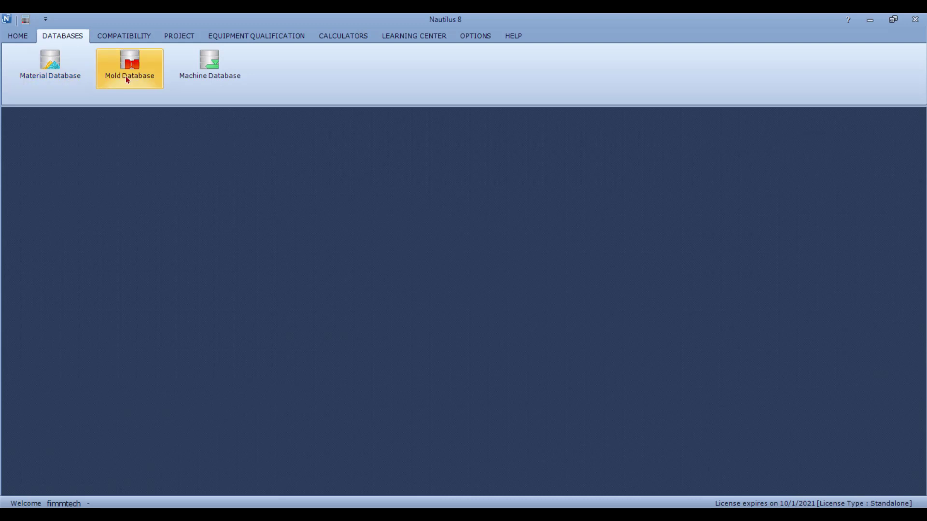
Choose Sample Mold as the mold for the compatibility check.
left_click(125, 38)
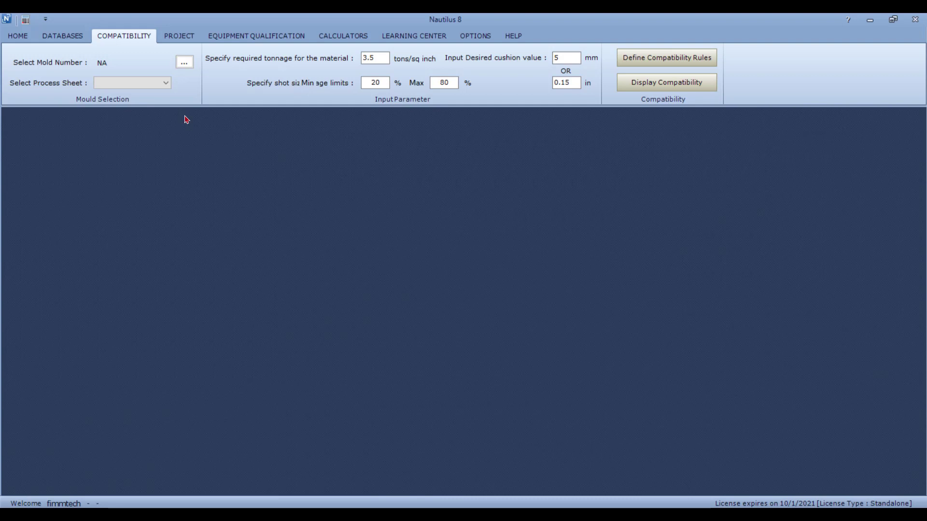
left_click(184, 66)
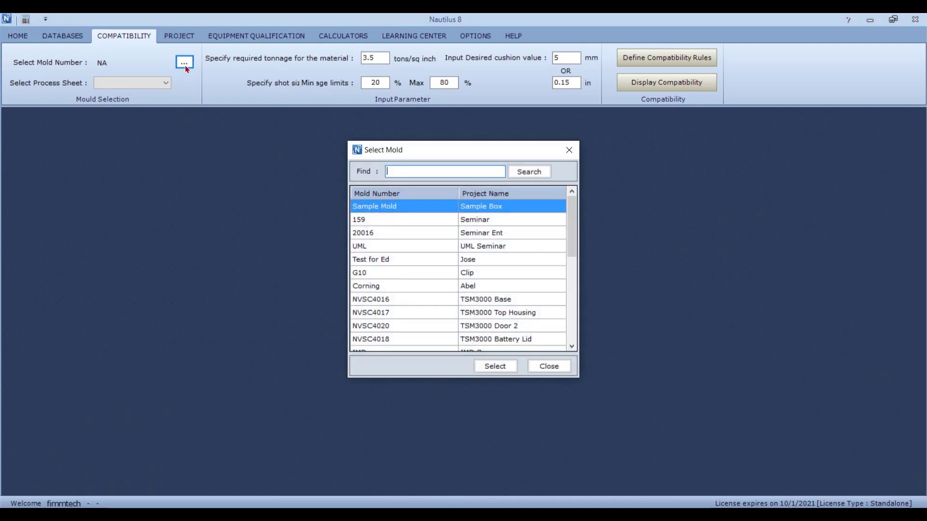
double_click(387, 211)
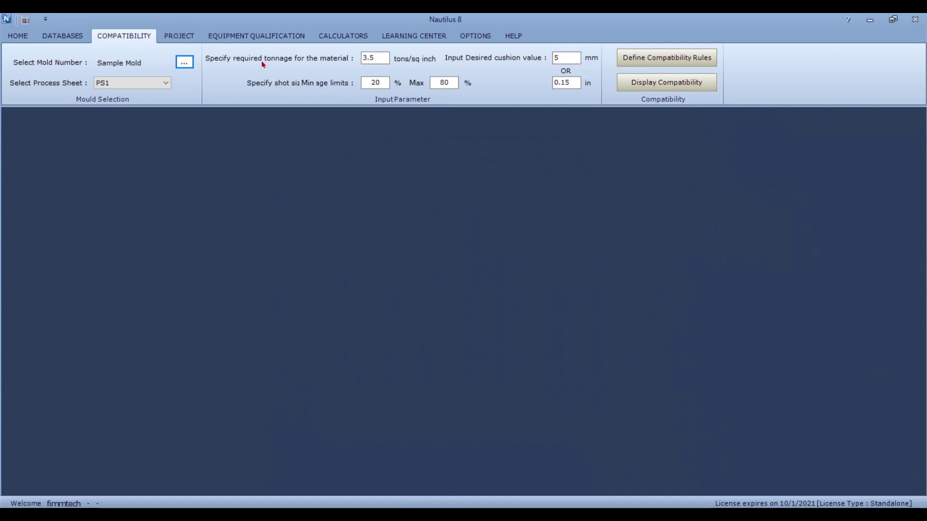
Check the required tonnage and shot size limits, keep them as they are, and display the compatibility results for Sample Mold.
key("Tab")
left_click(385, 59)
left_click(376, 82)
left_click(437, 85)
left_click(630, 86)
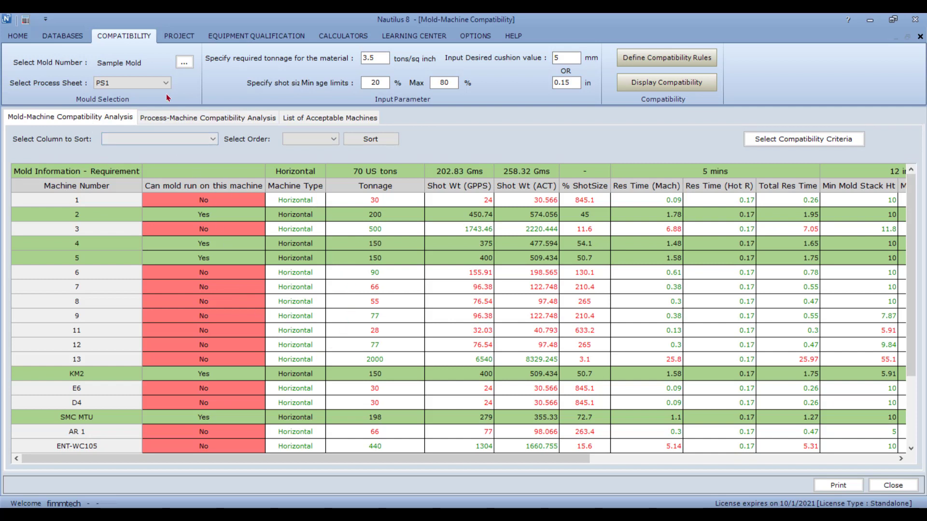
Examine the mold-machine compatibility analysis for which machines can run the mold.
left_click(373, 56)
left_click_drag(489, 459, 404, 464)
scroll(97, 413, "down", 2)
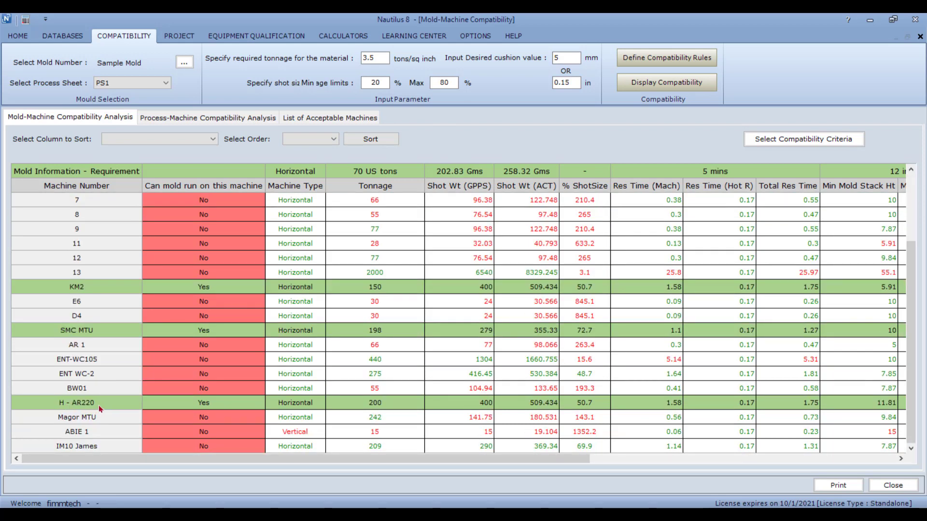
scroll(141, 402, "up", 2)
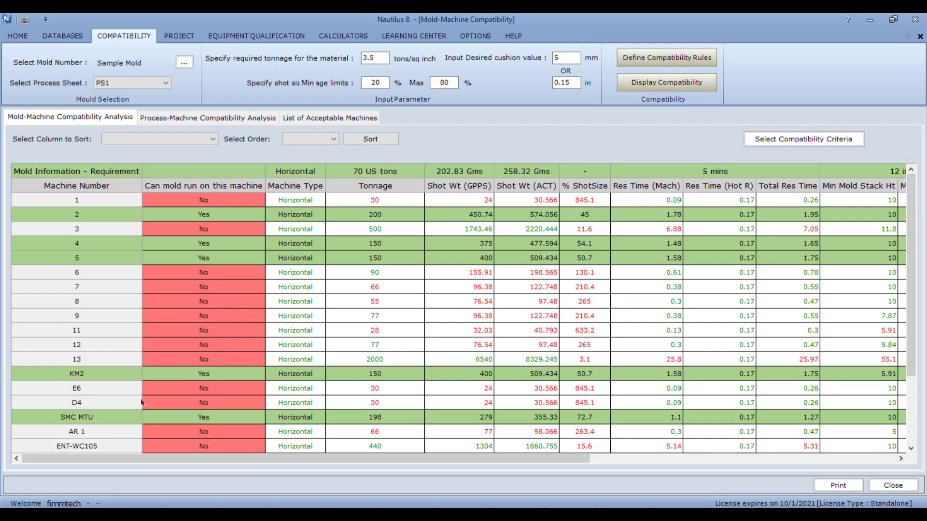
Examine the process-machine compatibility analysis, comparing the molding parameters across all machines.
left_click(191, 120)
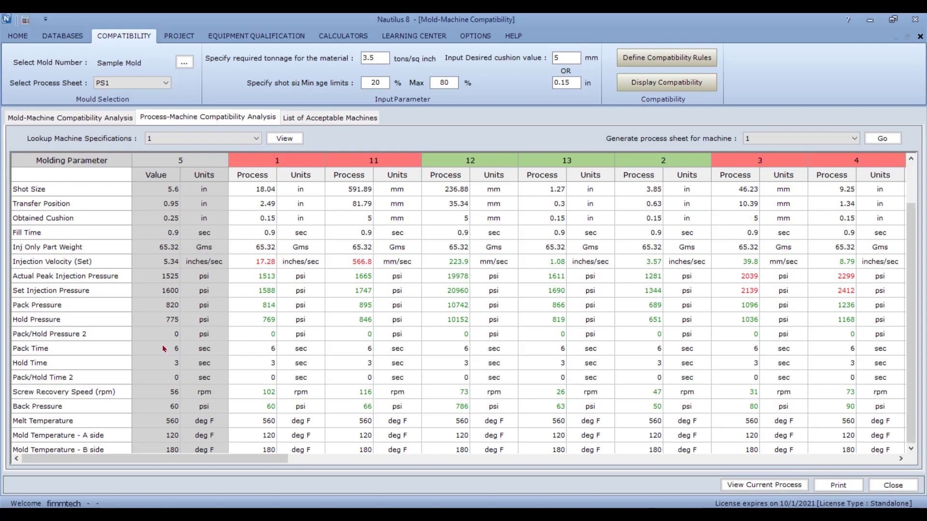
scroll(163, 344, "down", 1)
scroll(164, 348, "up", 1)
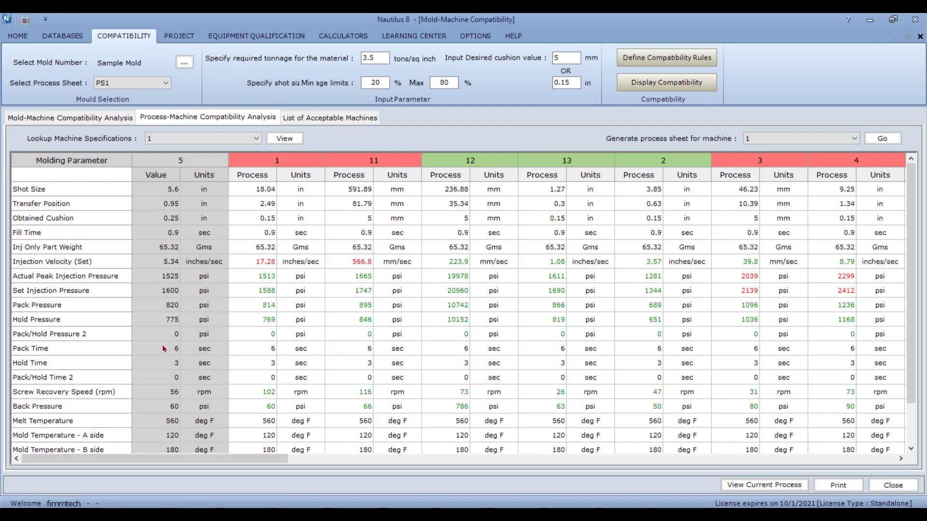
left_click(438, 458)
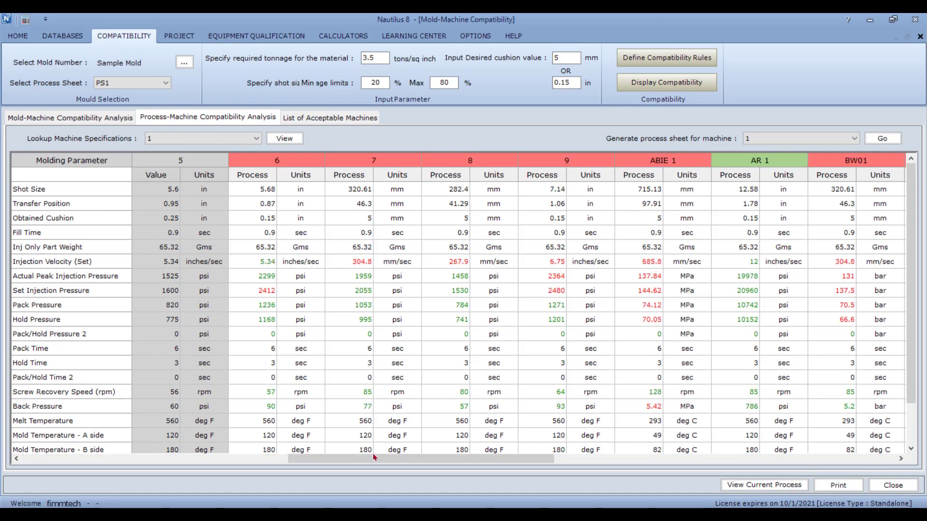
left_click_drag(373, 459, 278, 458)
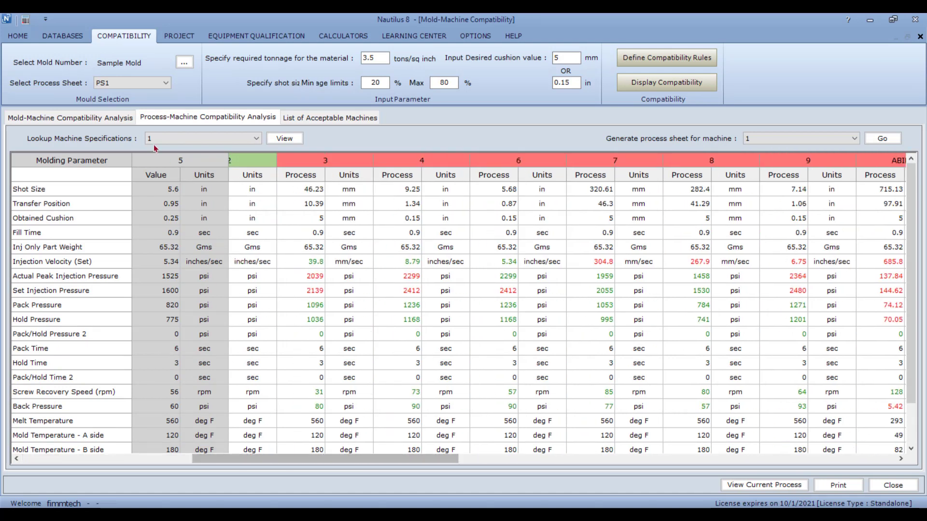
left_click_drag(205, 458, 610, 459)
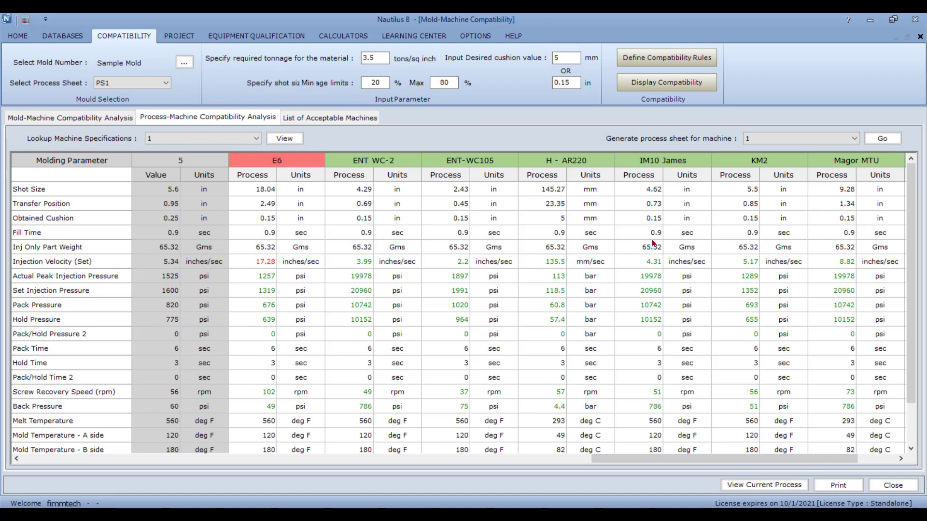
Generate a process sheet for machine H - AR220.
left_click(856, 139)
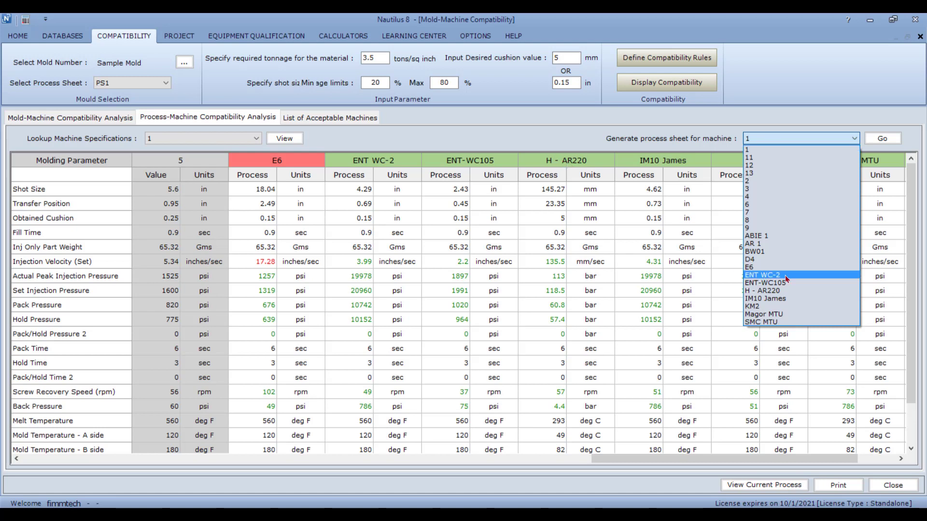
left_click(791, 292)
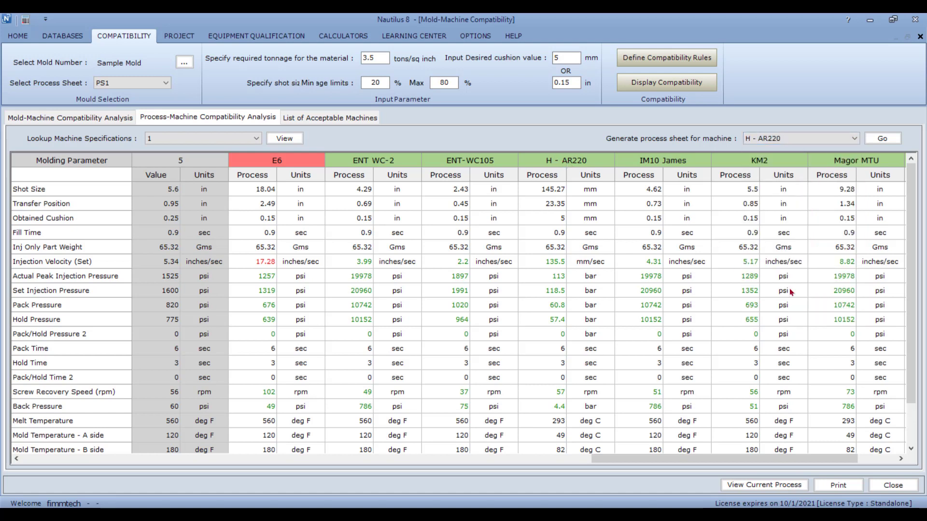
left_click(883, 139)
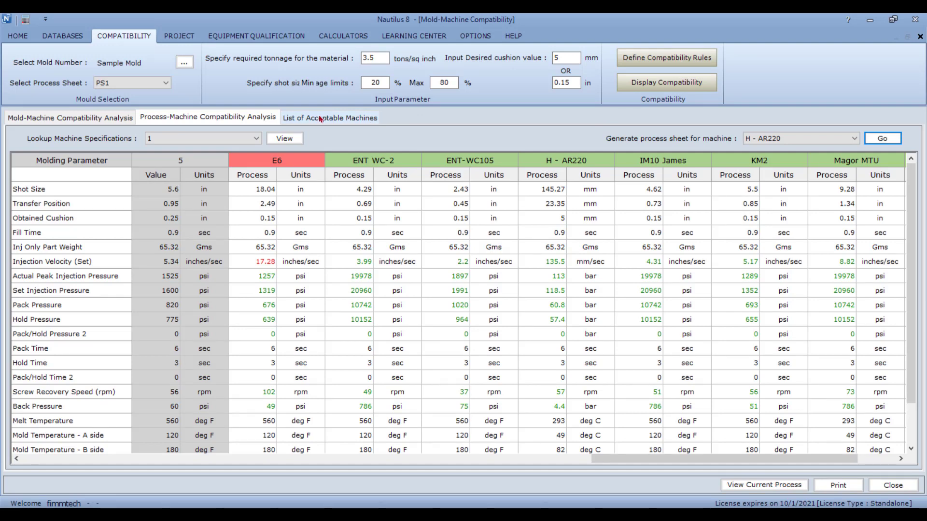
Review the complete list of acceptable machines alongside the mold-machine and process-machine compatibility analyses.
left_click(320, 120)
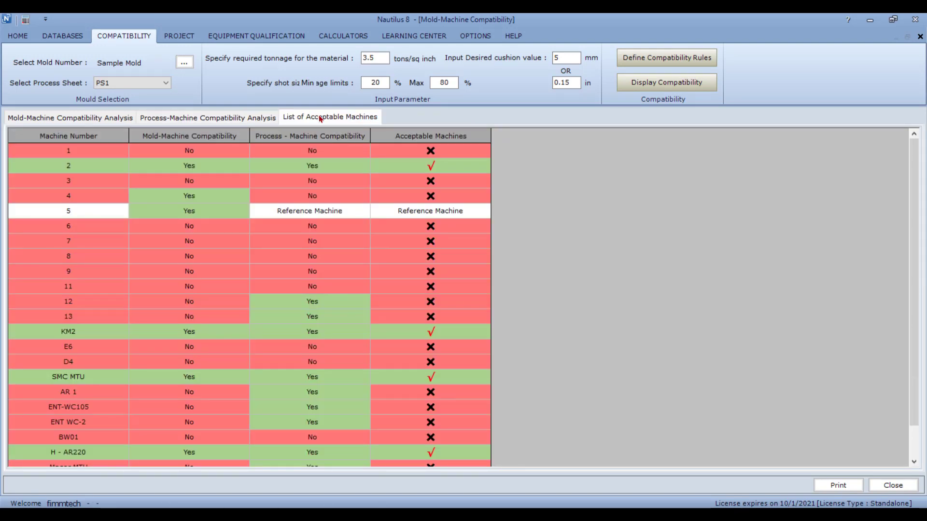
left_click(75, 120)
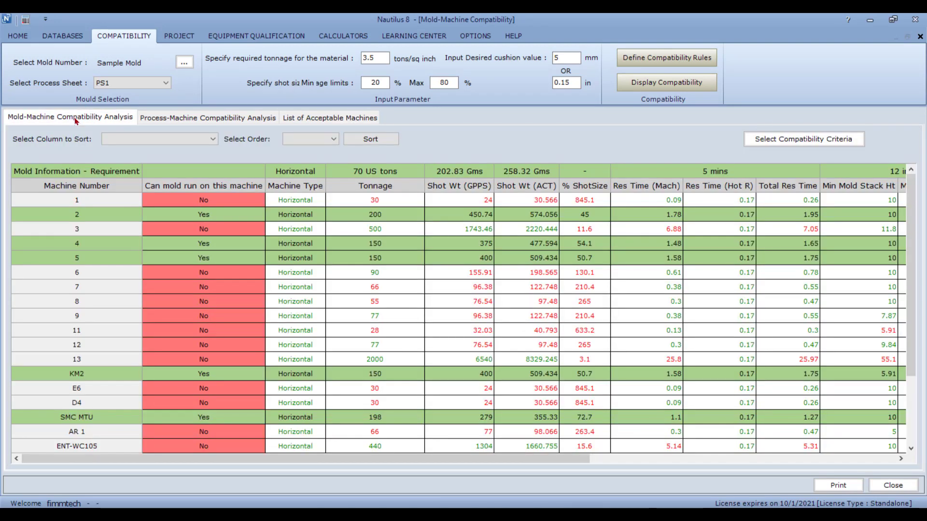
left_click(184, 118)
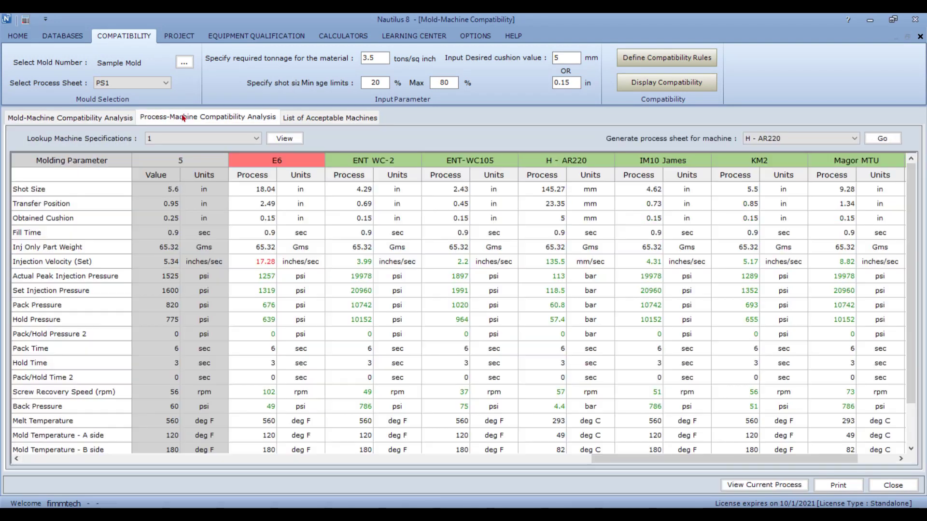
left_click(312, 119)
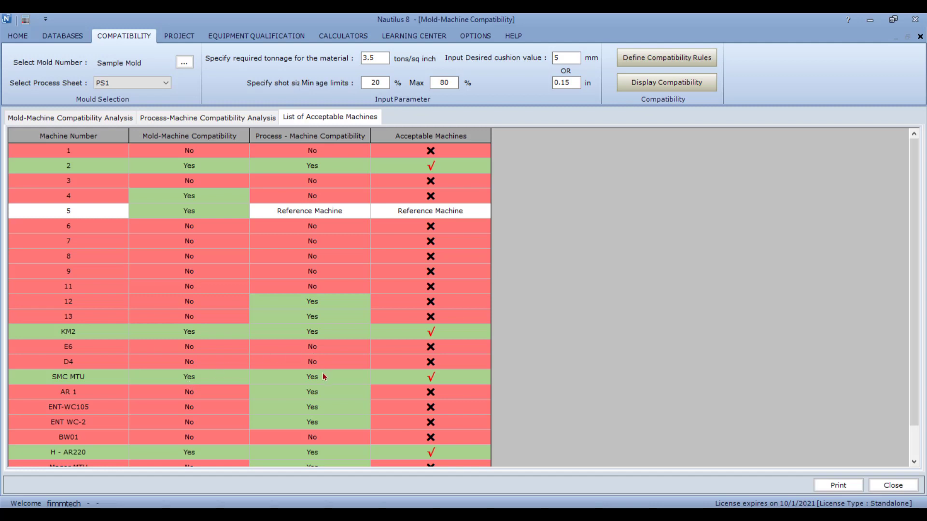
scroll(301, 375, "down", 1)
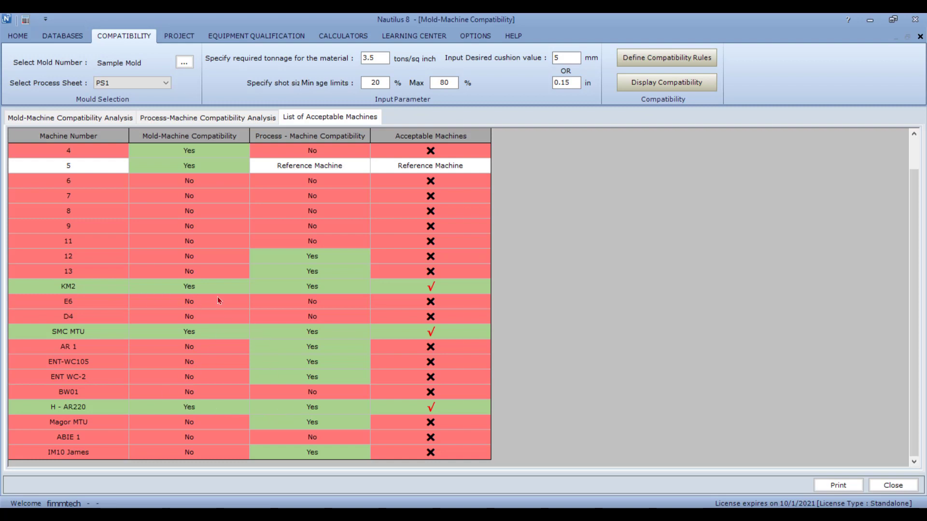
scroll(247, 356, "up", 1)
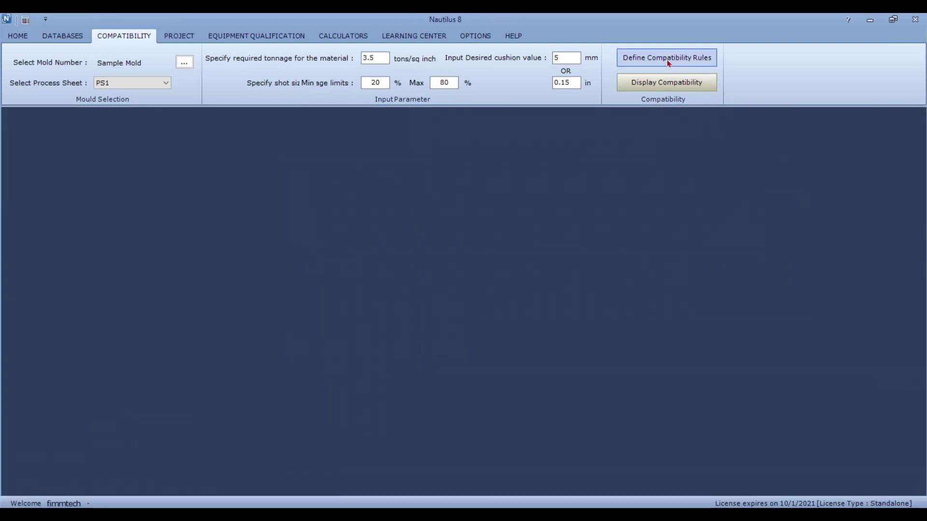
Define and save a mold-machine compatibility rule requiring the mold field Ej Str Reqd to be less than the machine field Ej. Stroke.
left_click(668, 62)
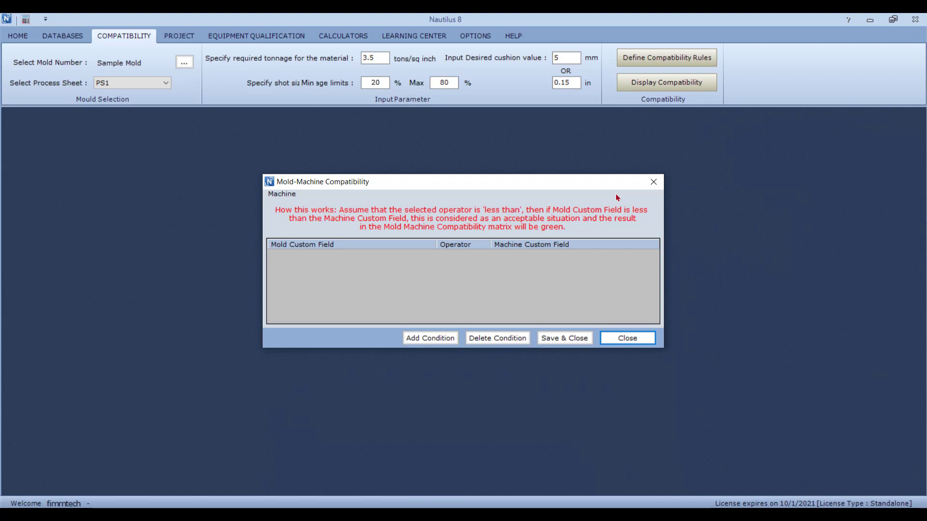
left_click(453, 341)
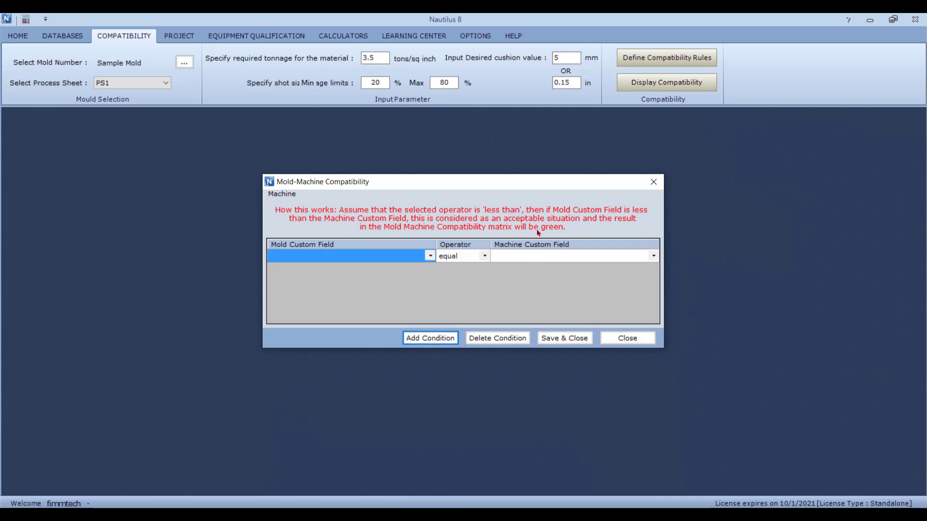
left_click(430, 260)
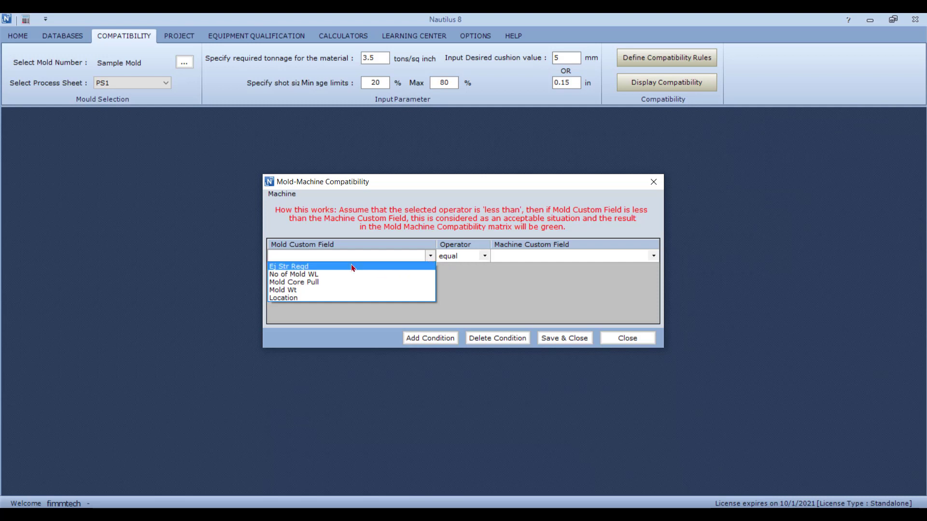
left_click(351, 267)
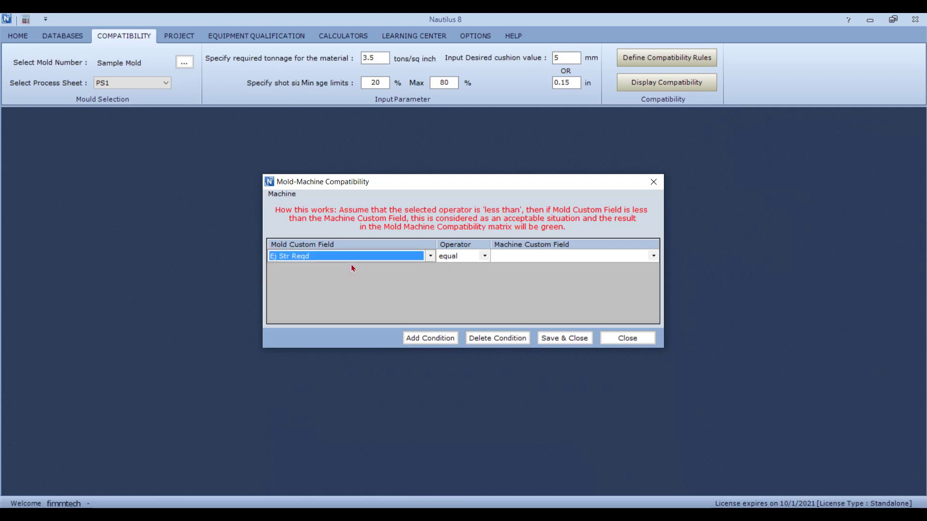
left_click(484, 257)
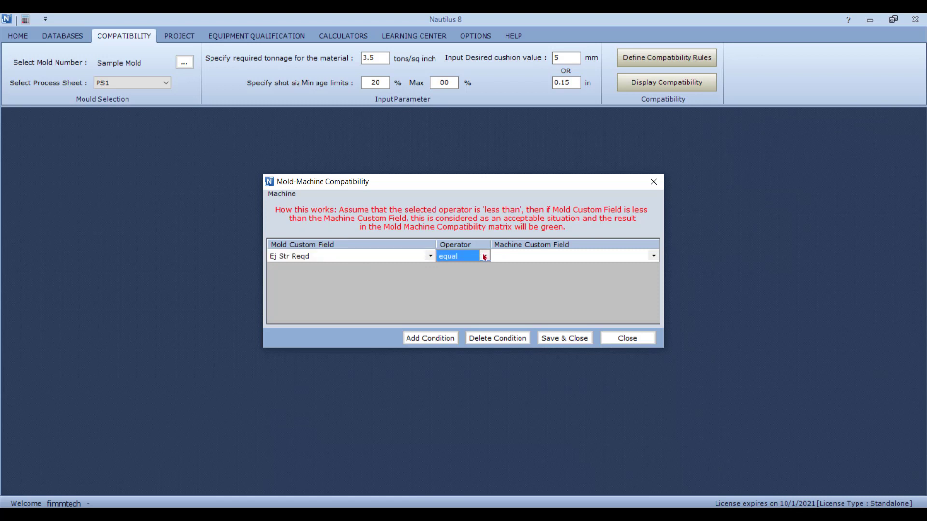
left_click(484, 258)
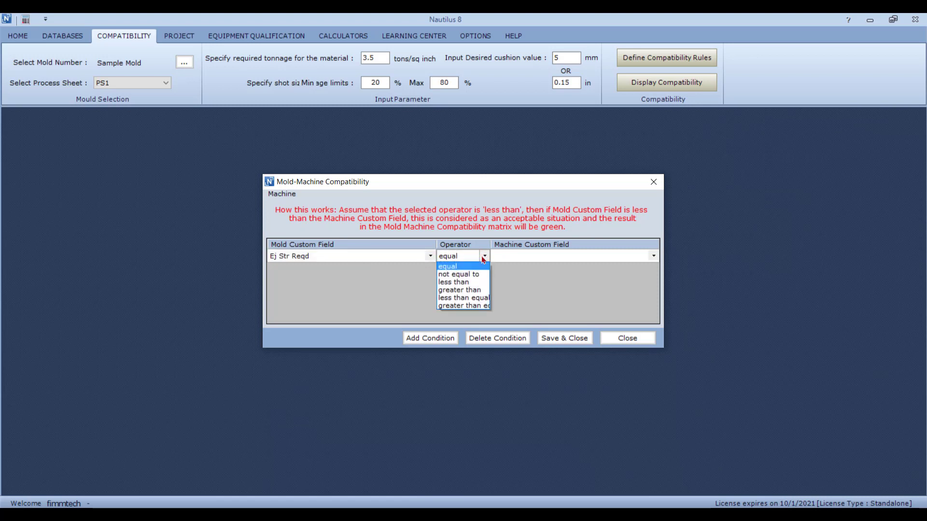
left_click(473, 282)
left_click(653, 256)
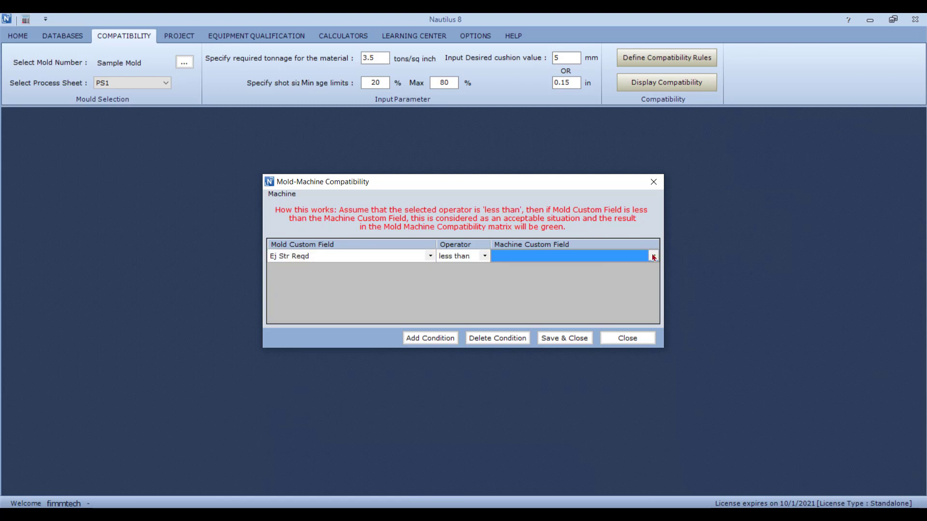
left_click(653, 257)
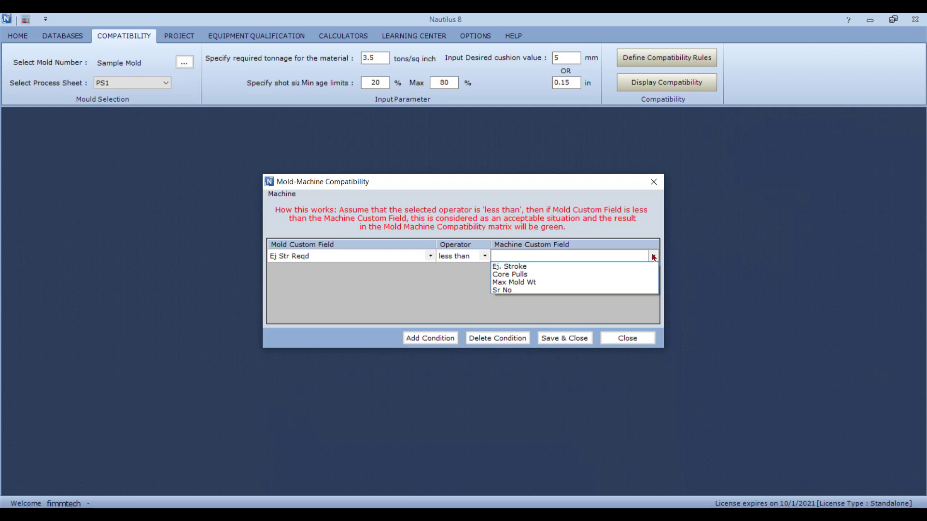
left_click(539, 266)
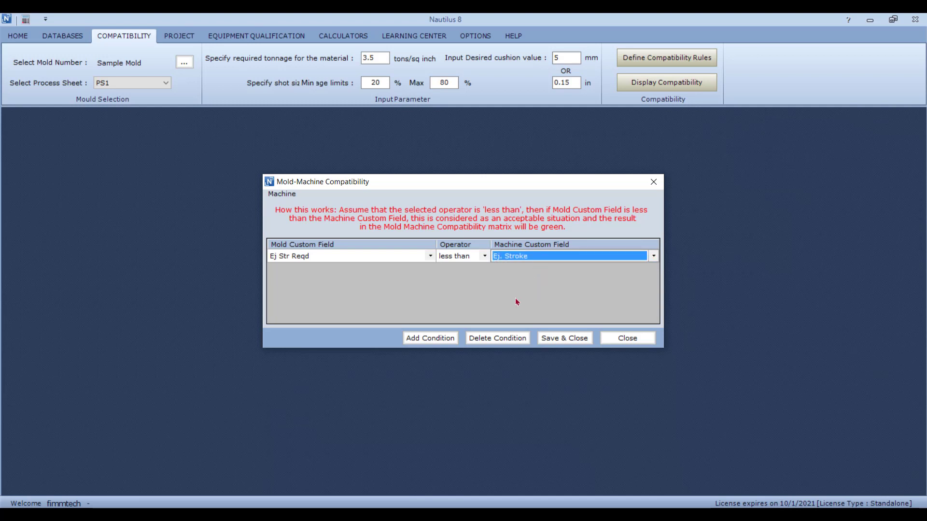
left_click(549, 340)
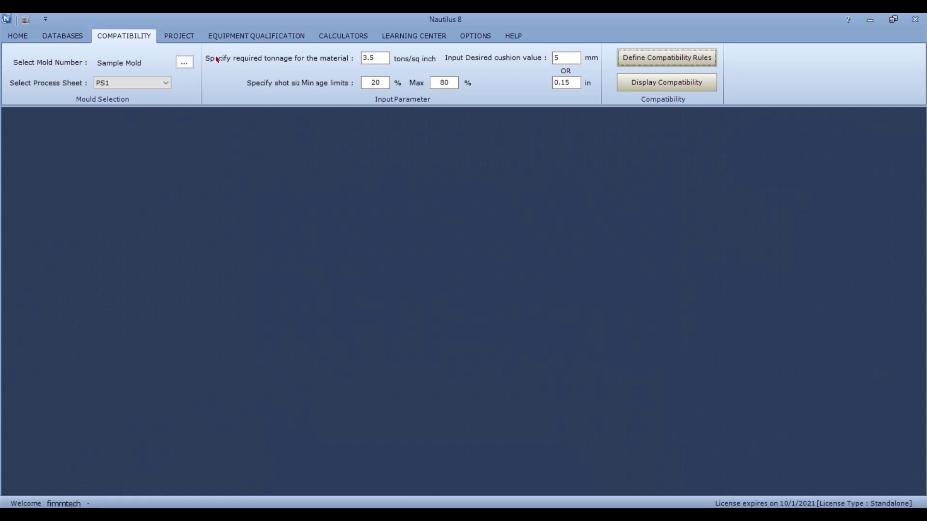
Display the compatibility analysis for Sample Mold, examining the Ej Str Reqd-Ej. Stroke results across all machines and the list of acceptable machines.
left_click(661, 82)
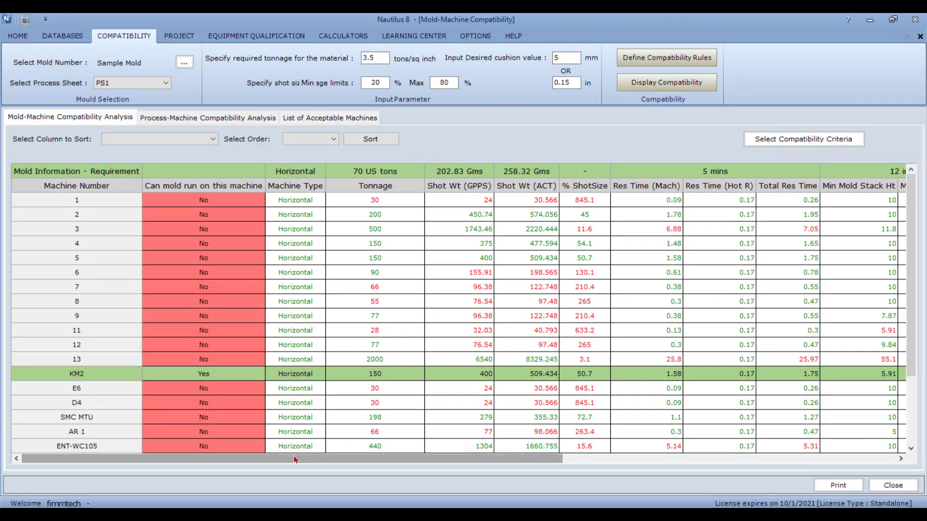
left_click_drag(296, 459, 630, 460)
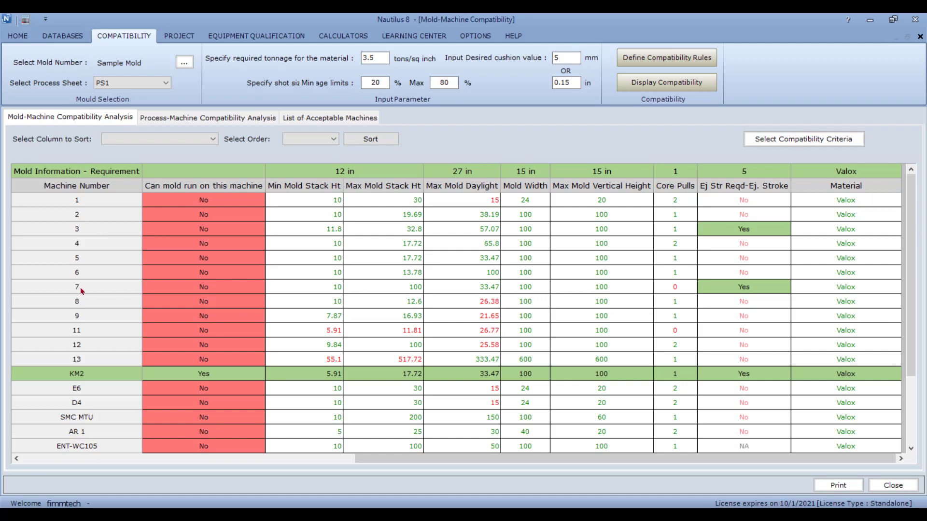
scroll(608, 345, "down", 2)
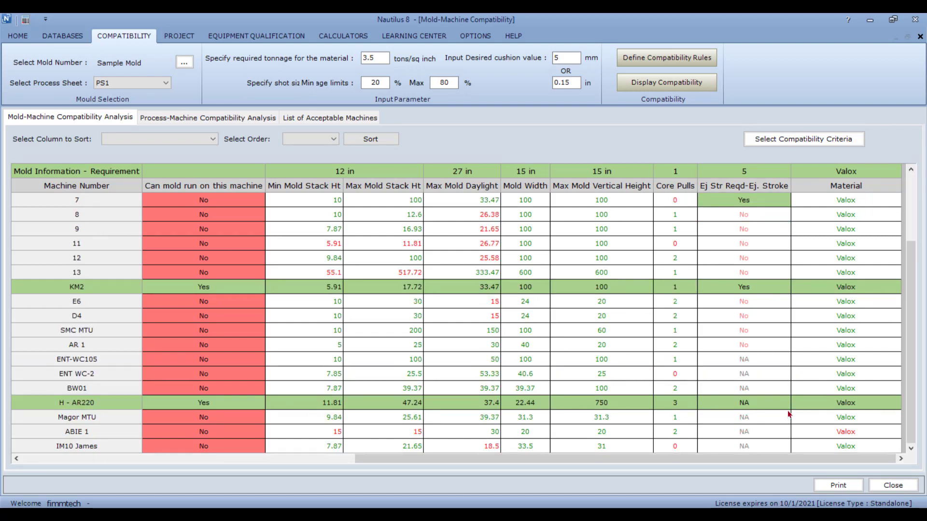
scroll(738, 405, "up", 2)
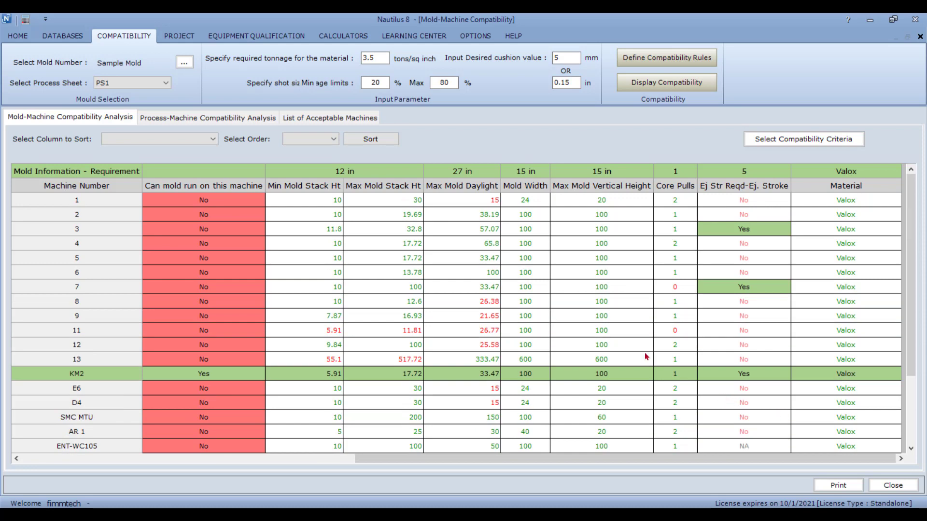
left_click(321, 119)
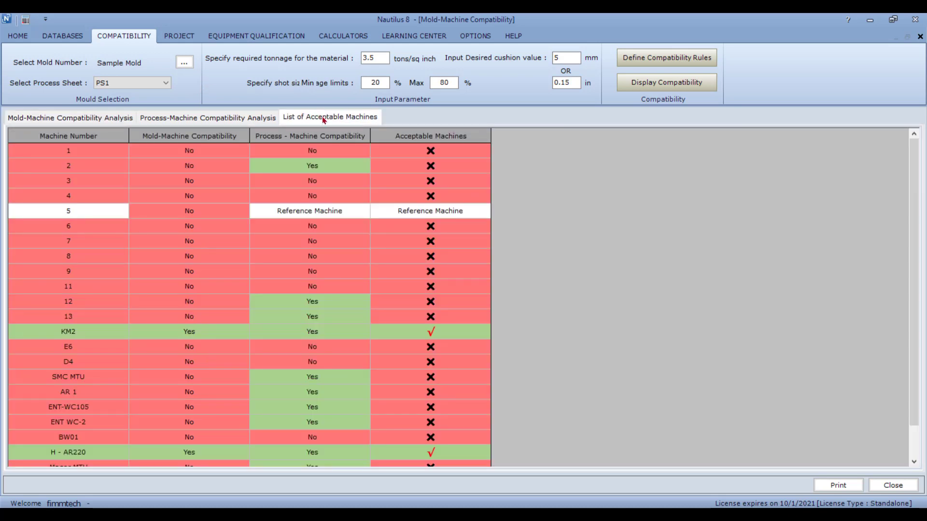